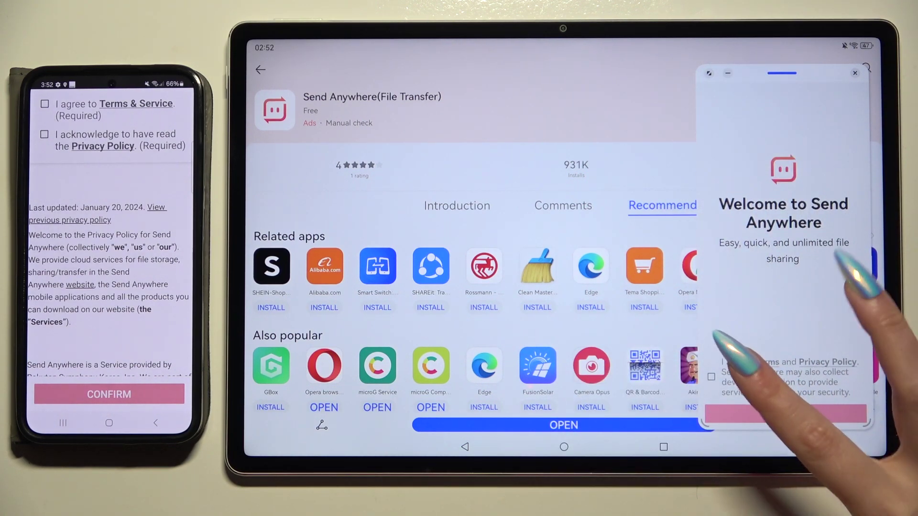
Accept the Terms and Privacy Policy on the tablet and allow media access so its Send page appears.
{"action": "left_click", "coordinate": [711, 376]}
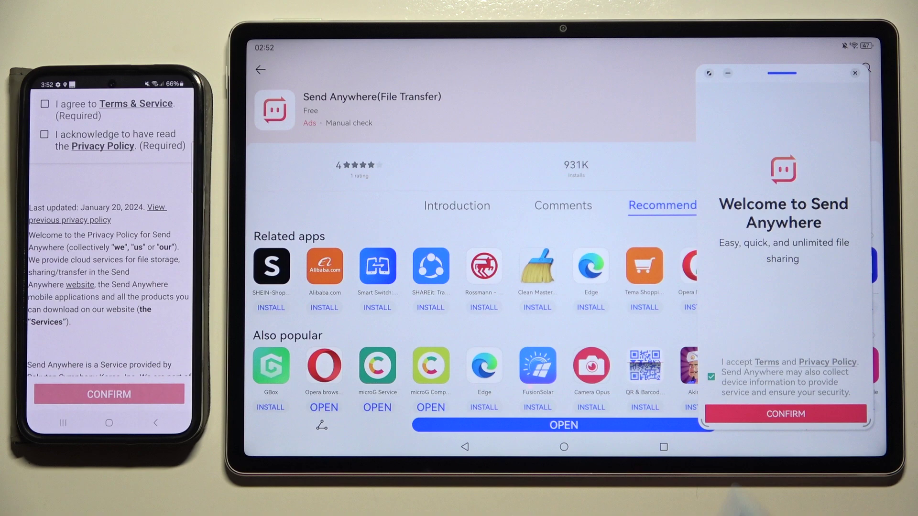
{"action": "left_click", "coordinate": [789, 414]}
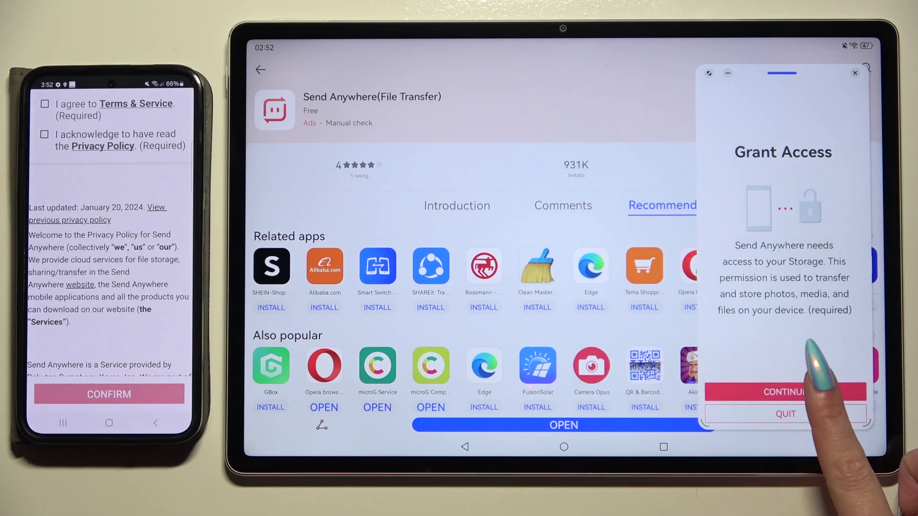
{"action": "left_click", "coordinate": [825, 392]}
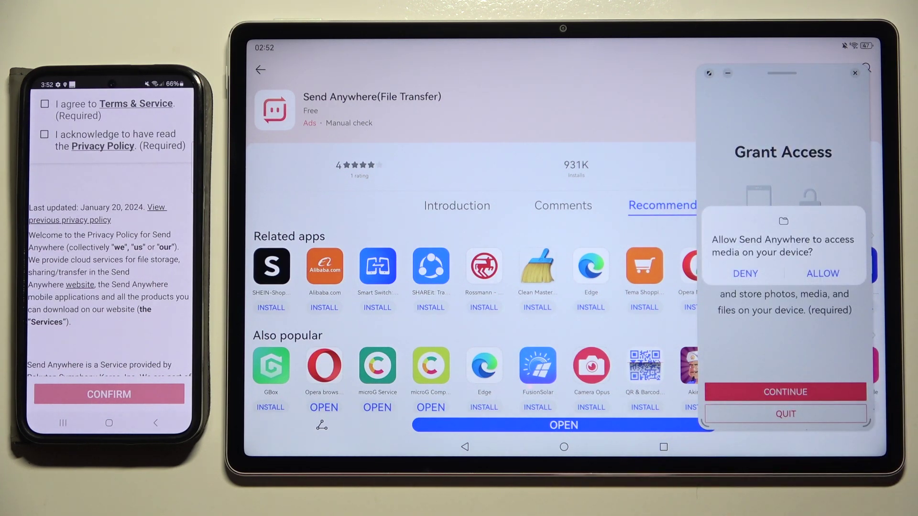
{"action": "left_click", "coordinate": [822, 273]}
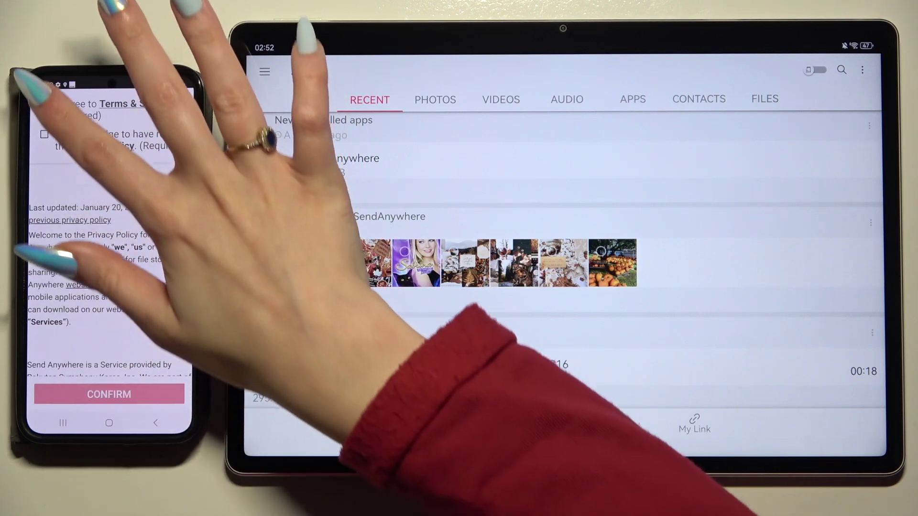
Agree to the Terms of Service and Privacy Policy on the phone and continue to storage access.
{"action": "left_click", "coordinate": [44, 104]}
{"action": "left_click", "coordinate": [44, 134]}
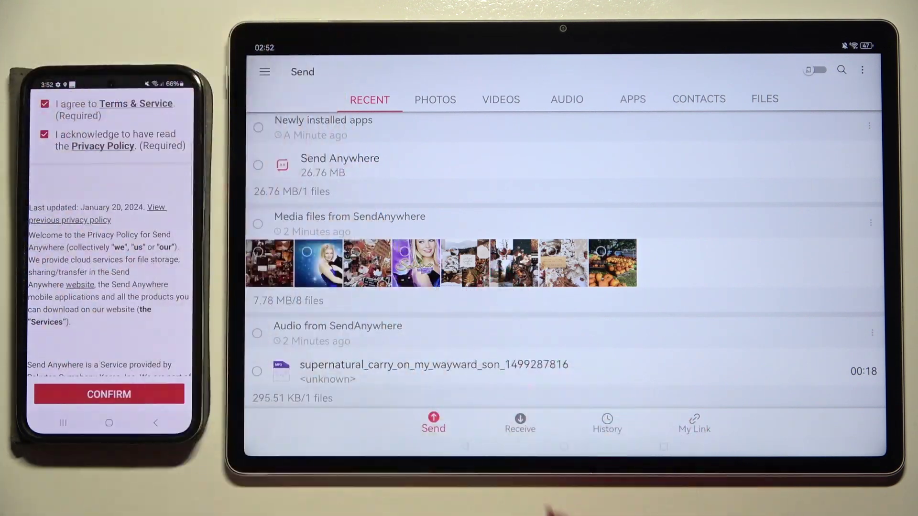
{"action": "left_click", "coordinate": [109, 394]}
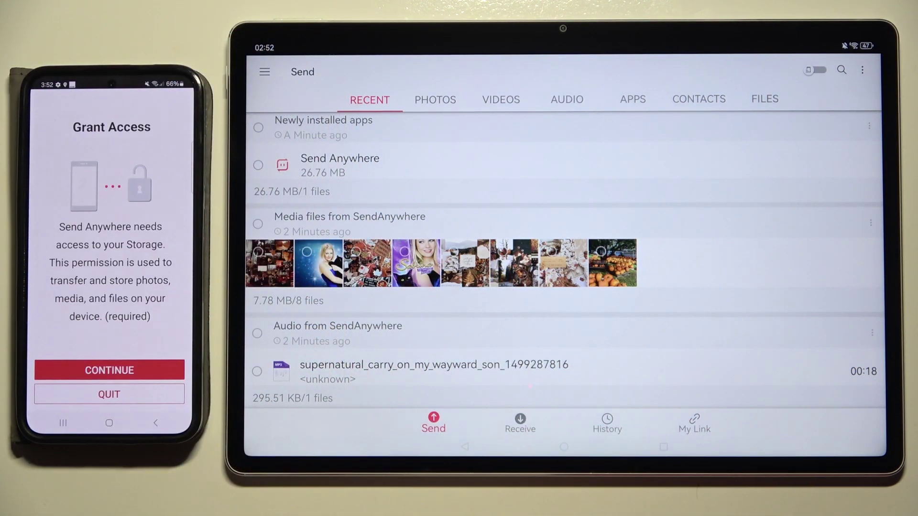
{"action": "left_click", "coordinate": [109, 370]}
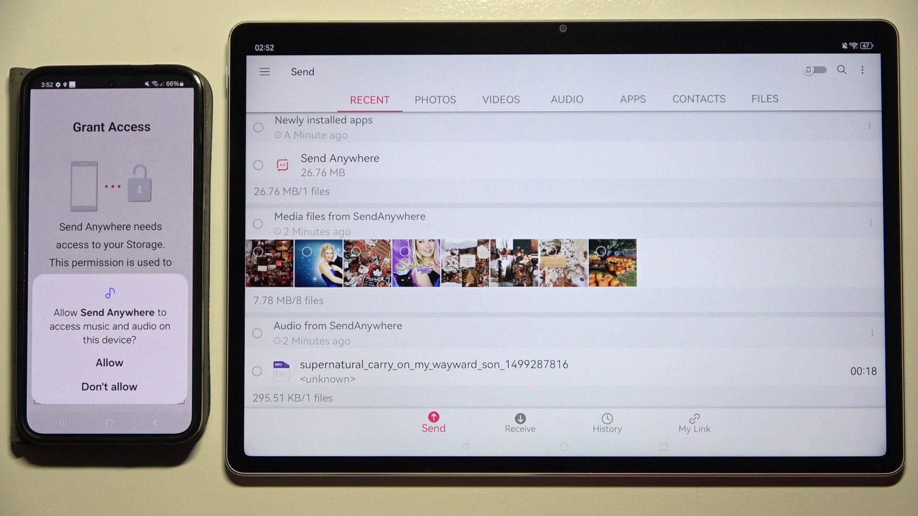
Allow audio and notification permissions, then dismiss the newsletter prompt and Wi-Fi Direct tip.
{"action": "left_click", "coordinate": [109, 363]}
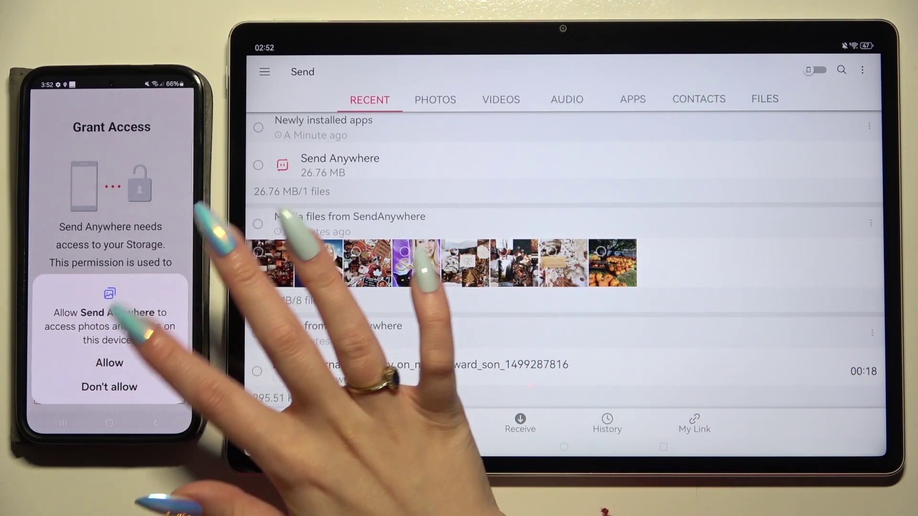
{"action": "left_click", "coordinate": [107, 361]}
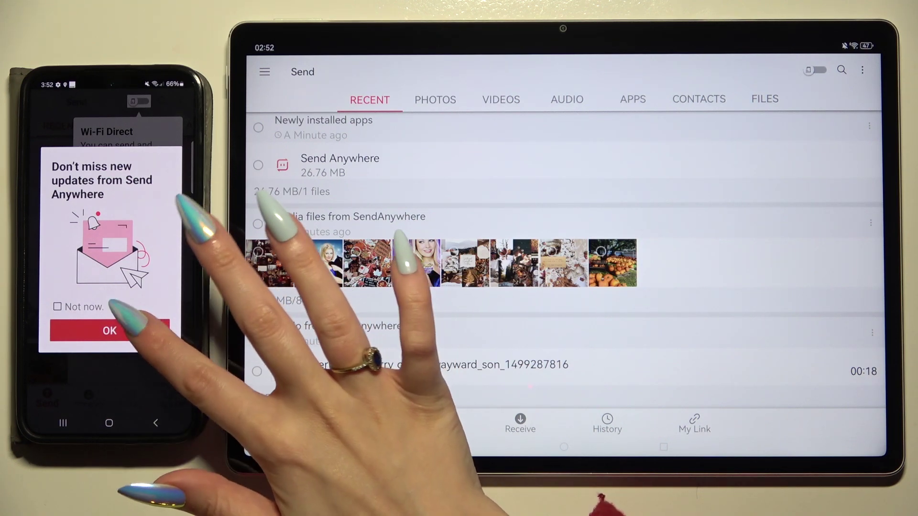
{"action": "left_click", "coordinate": [109, 330]}
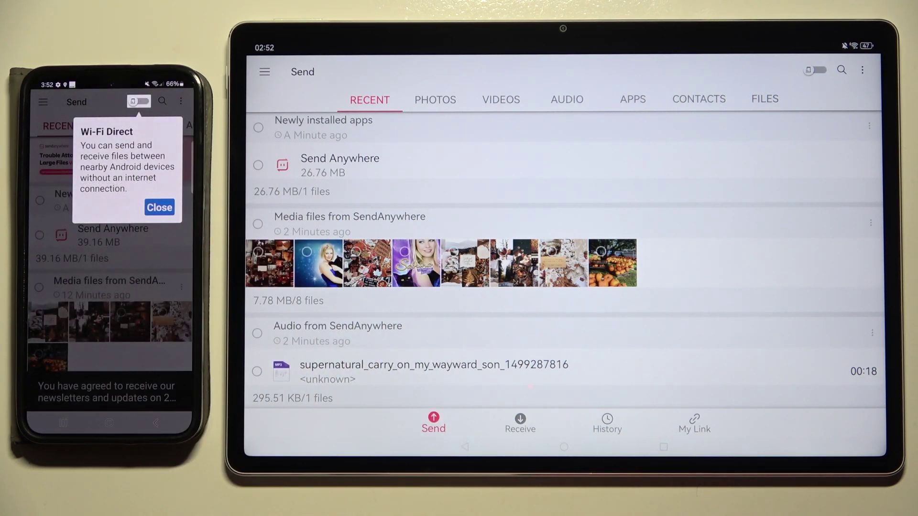
{"action": "left_click", "coordinate": [159, 208]}
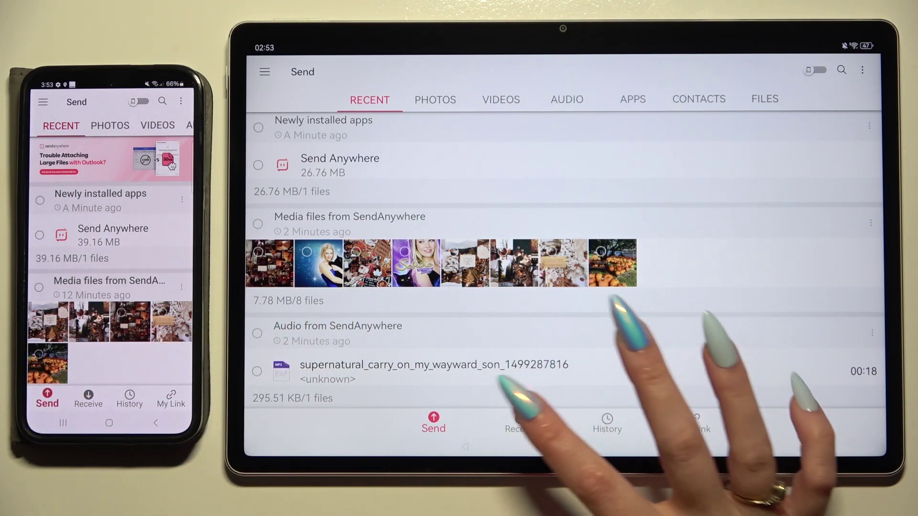
Switch the tablet to Receive, then select and deselect all photos on the phone's gallery.
{"action": "left_click", "coordinate": [519, 423]}
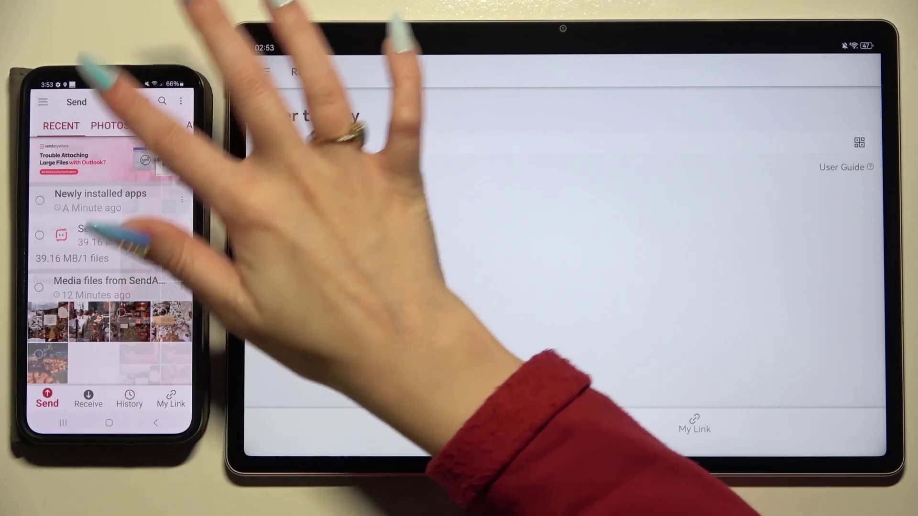
{"action": "left_click", "coordinate": [110, 125]}
{"action": "left_click", "coordinate": [40, 147]}
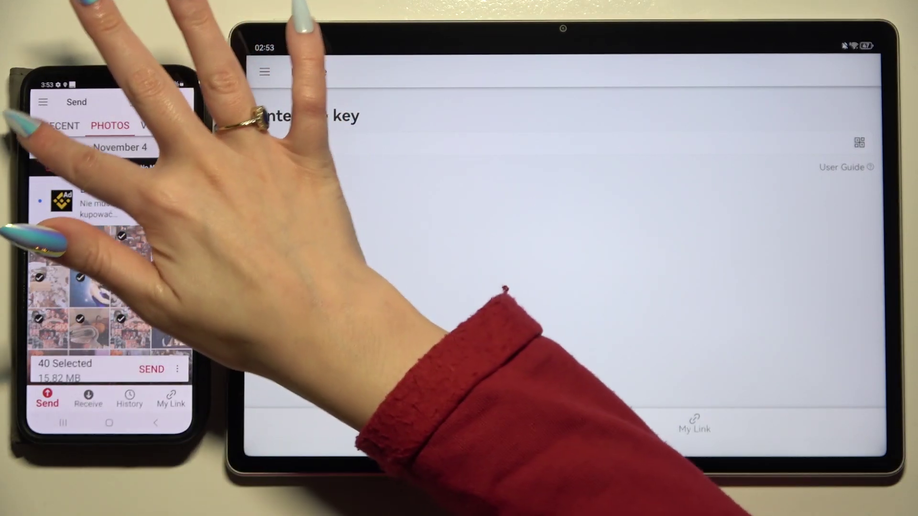
{"action": "left_click", "coordinate": [41, 147]}
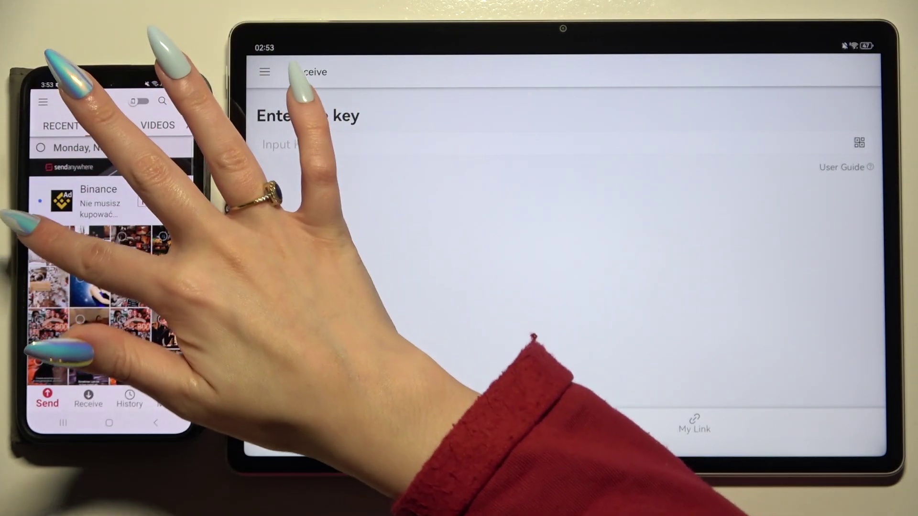
Select individual photos, briefly previewing one, and add the supernatural audio track to the selection.
{"action": "left_click", "coordinate": [64, 337]}
{"action": "left_click", "coordinate": [72, 258]}
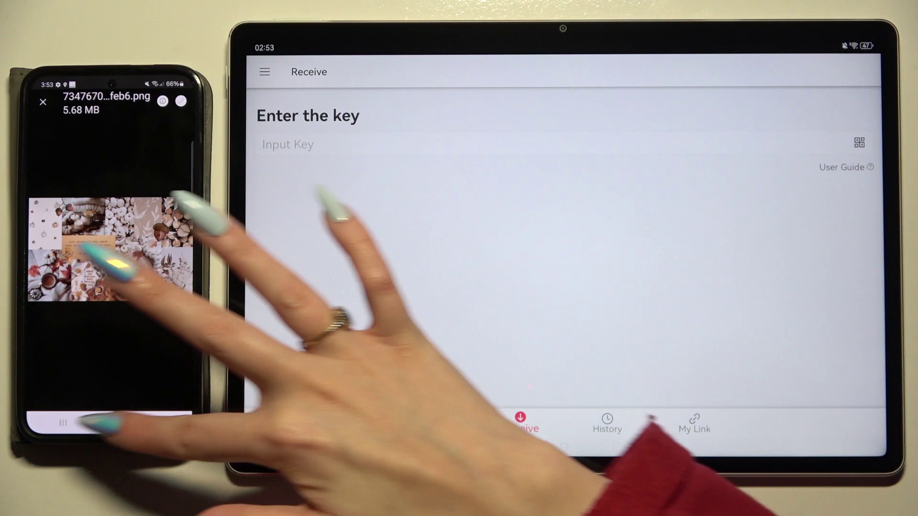
{"action": "key", "text": "Escape"}
{"action": "left_click", "coordinate": [62, 244]}
{"action": "left_click", "coordinate": [143, 216]}
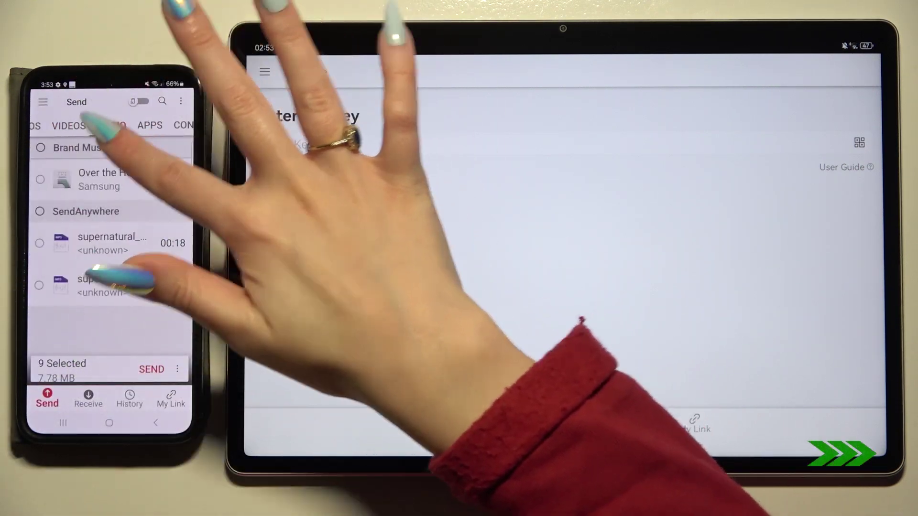
{"action": "left_click", "coordinate": [40, 242]}
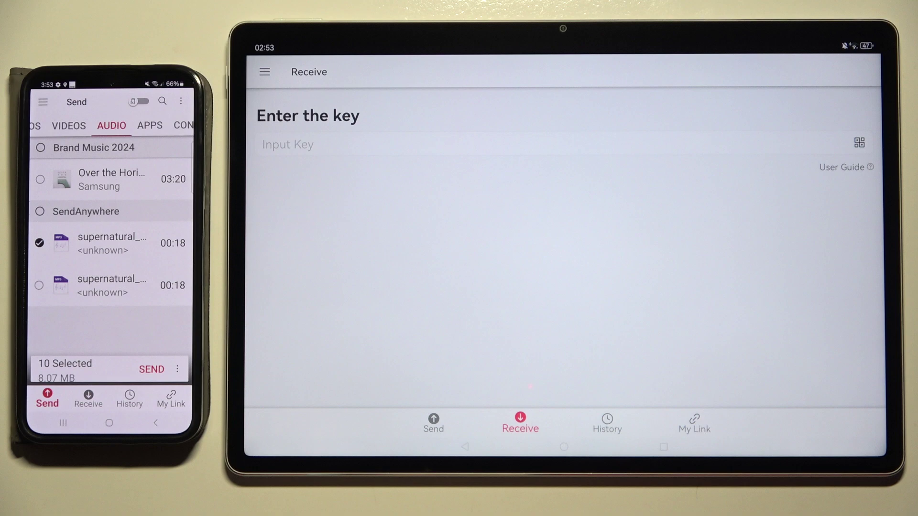
Send the selected files to get the 6-digit key on the phone and start QR scanning on the tablet.
{"action": "left_click", "coordinate": [152, 369]}
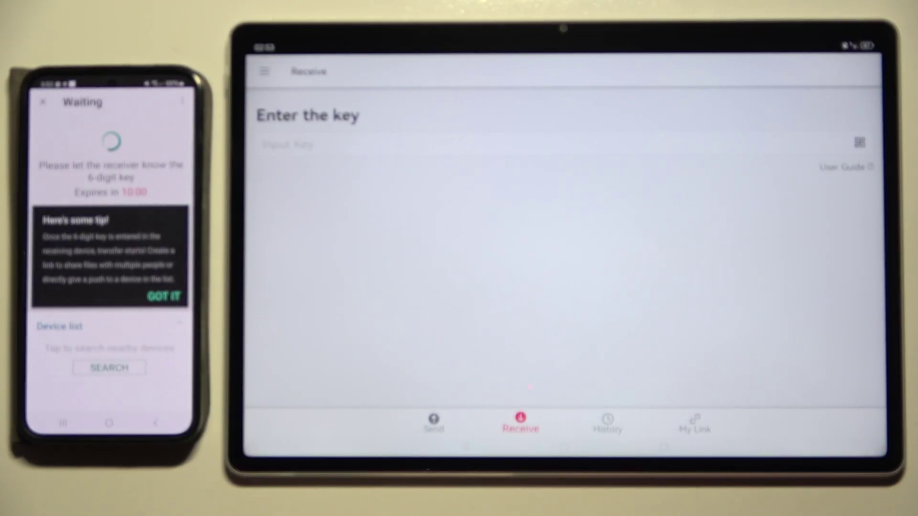
{"action": "left_click", "coordinate": [164, 296]}
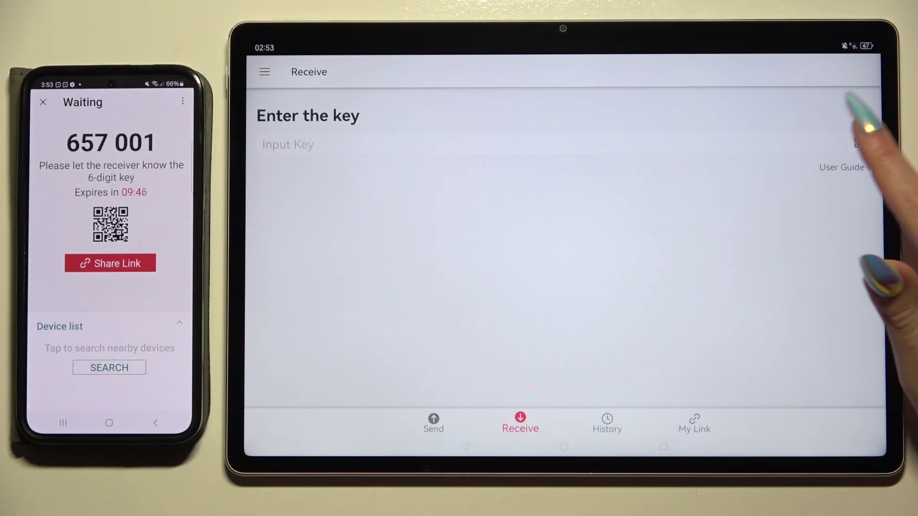
{"action": "left_click", "coordinate": [859, 142]}
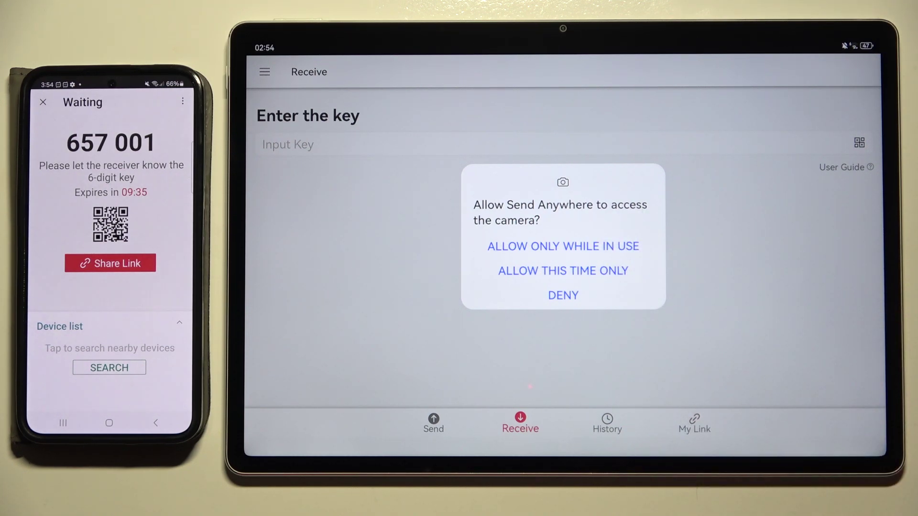
{"action": "left_click", "coordinate": [563, 245]}
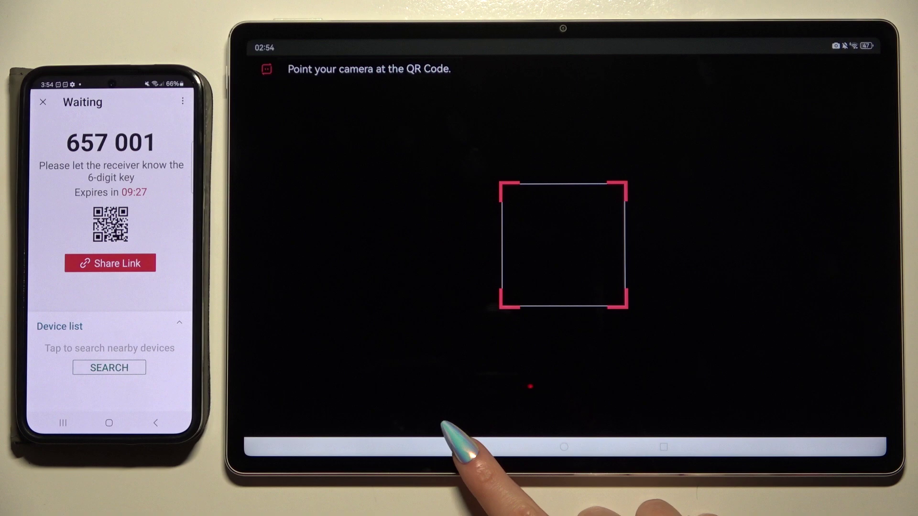
{"action": "left_click", "coordinate": [465, 446]}
{"action": "left_click", "coordinate": [301, 144]}
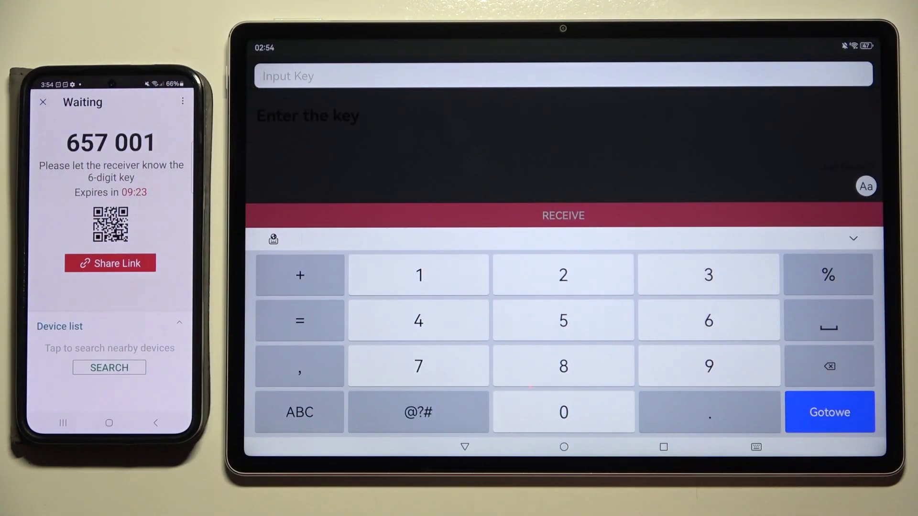
{"action": "type", "text": "65"}
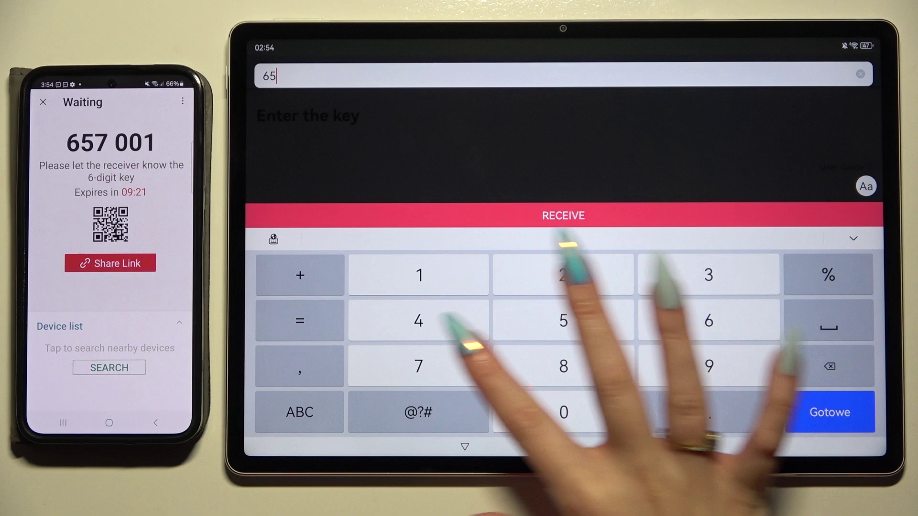
{"action": "type", "text": "70"}
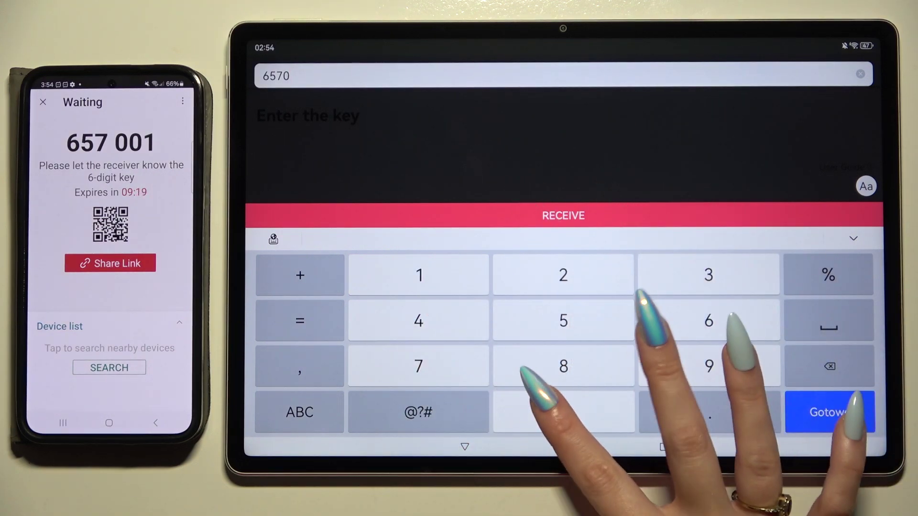
{"action": "type", "text": "01"}
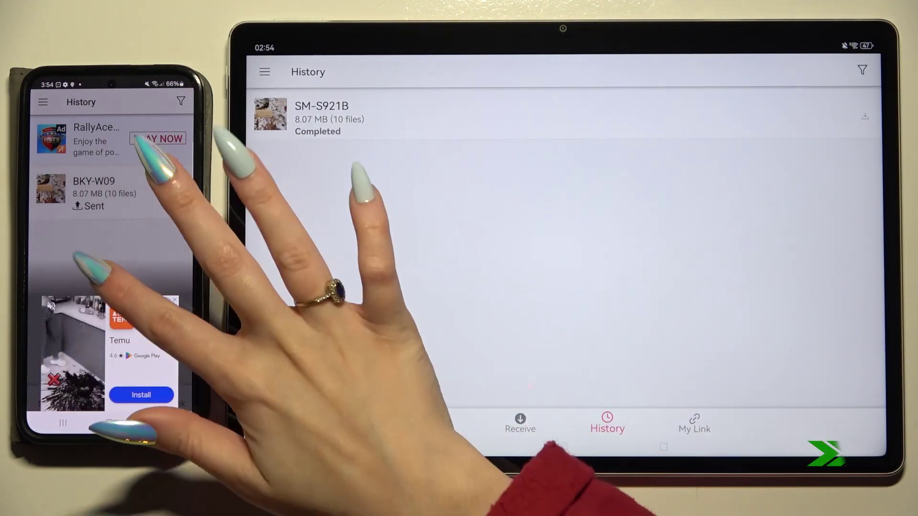
Open the completed SM-S921B transfer on both devices and open the first file on each.
{"action": "left_click", "coordinate": [93, 189]}
{"action": "left_click", "coordinate": [322, 115]}
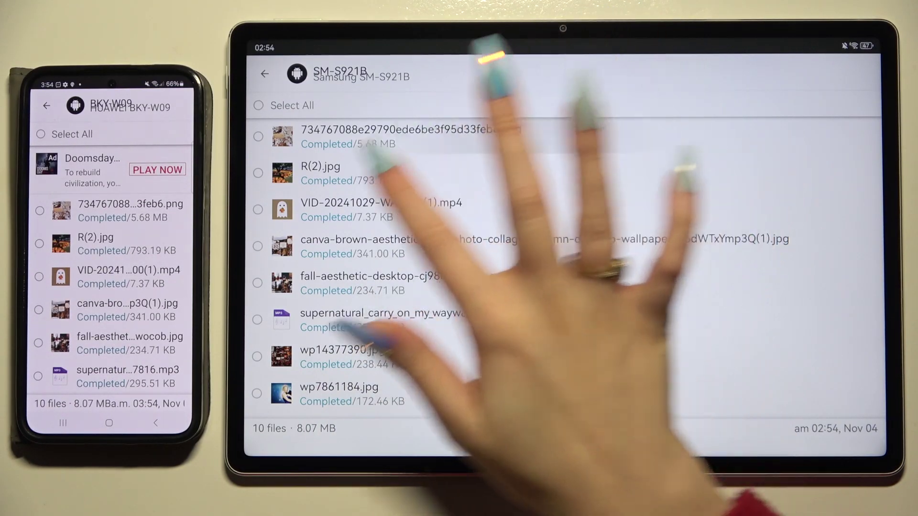
{"action": "left_click", "coordinate": [410, 136]}
{"action": "scroll", "coordinate": [111, 287], "scroll_direction": "down", "scroll_amount": 1}
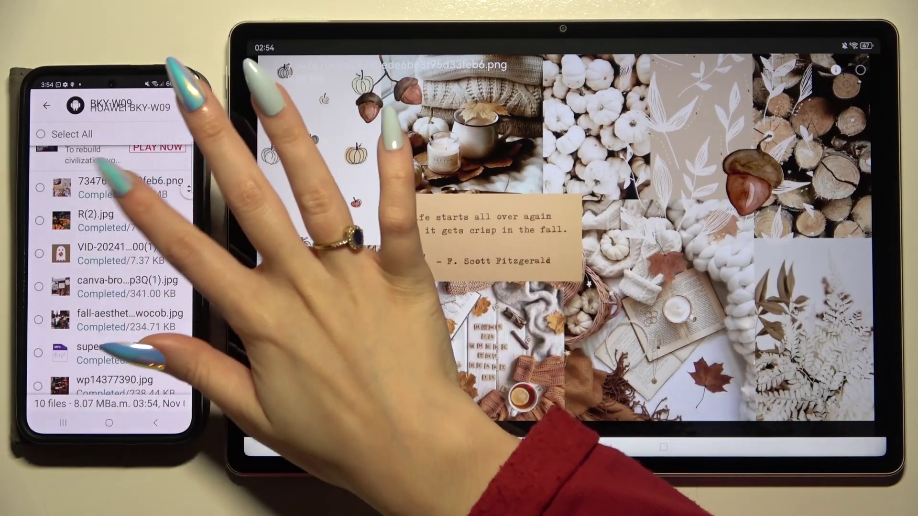
{"action": "left_click", "coordinate": [107, 189]}
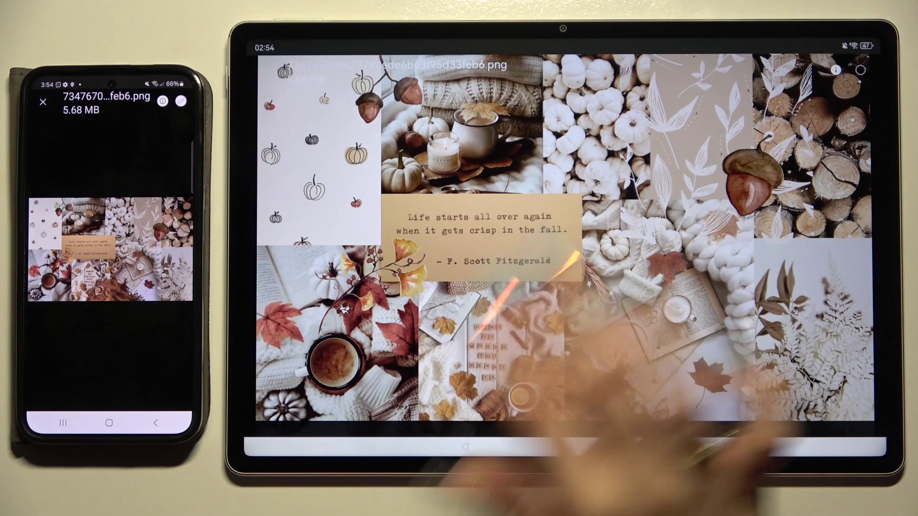
Swipe through the received images: R(2).jpg, the autumn collage, the fall aesthetic desktop and wp14377390.jpg.
{"action": "left_click_drag", "start_coordinate": [645, 301], "coordinate": [372, 272]}
{"action": "left_click_drag", "start_coordinate": [682, 288], "coordinate": [394, 287]}
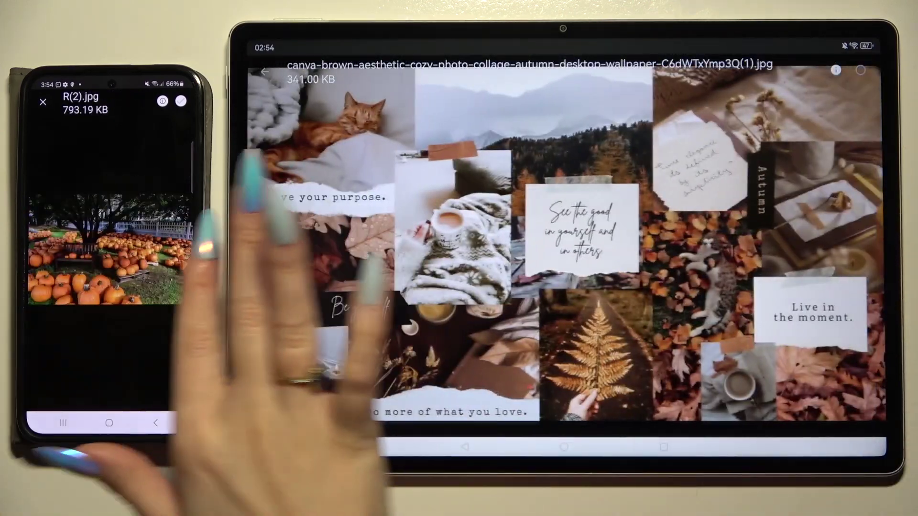
{"action": "left_click_drag", "start_coordinate": [165, 251], "coordinate": [51, 251]}
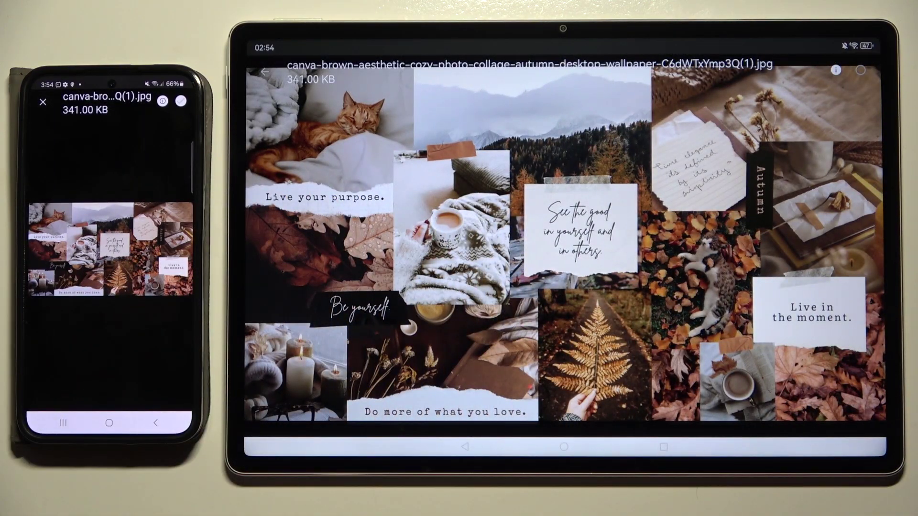
{"action": "left_click_drag", "start_coordinate": [717, 286], "coordinate": [430, 287]}
{"action": "left_click_drag", "start_coordinate": [165, 250], "coordinate": [51, 251]}
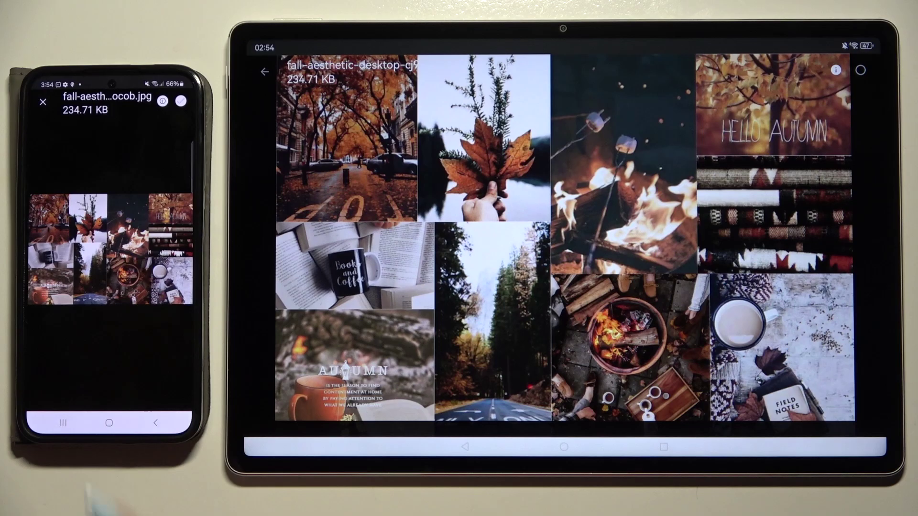
{"action": "left_click_drag", "start_coordinate": [681, 287], "coordinate": [431, 301]}
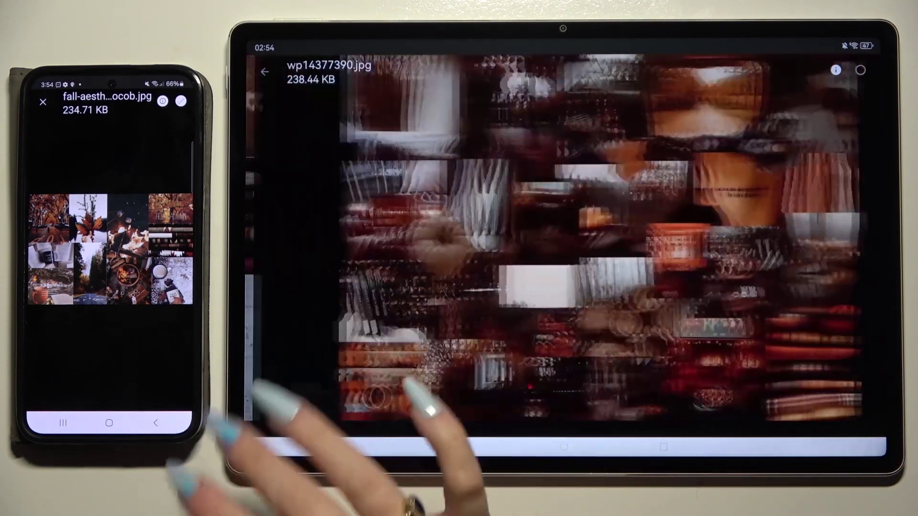